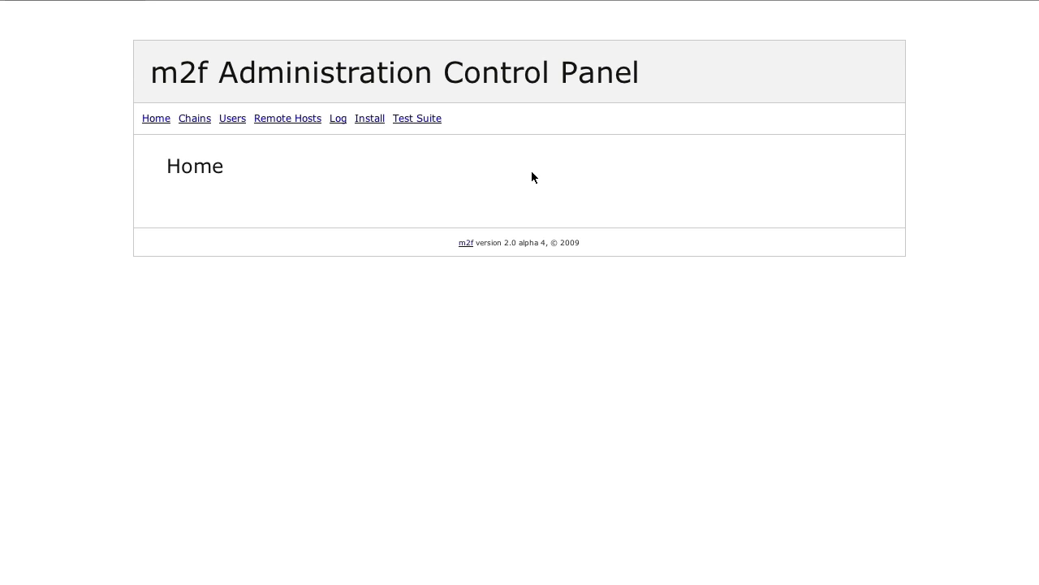
Start a new remote host with phpBB 3 as the external application
click(305, 122)
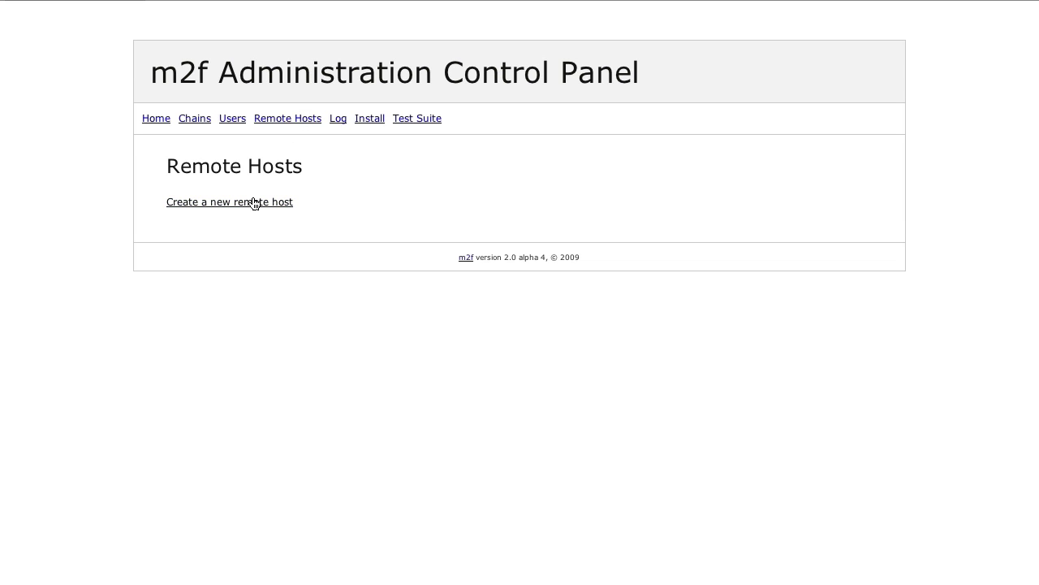
click(253, 202)
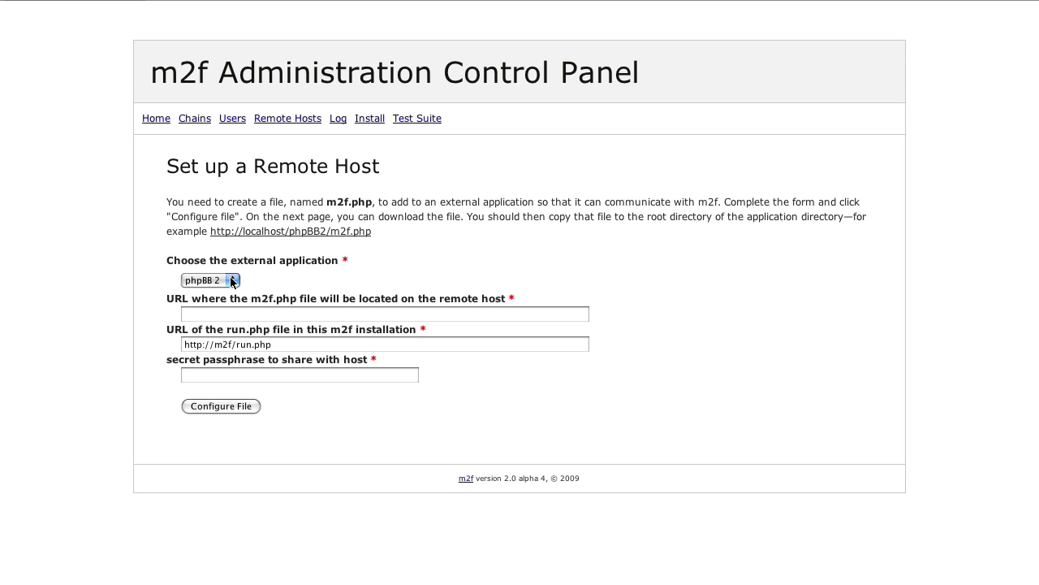
click(231, 281)
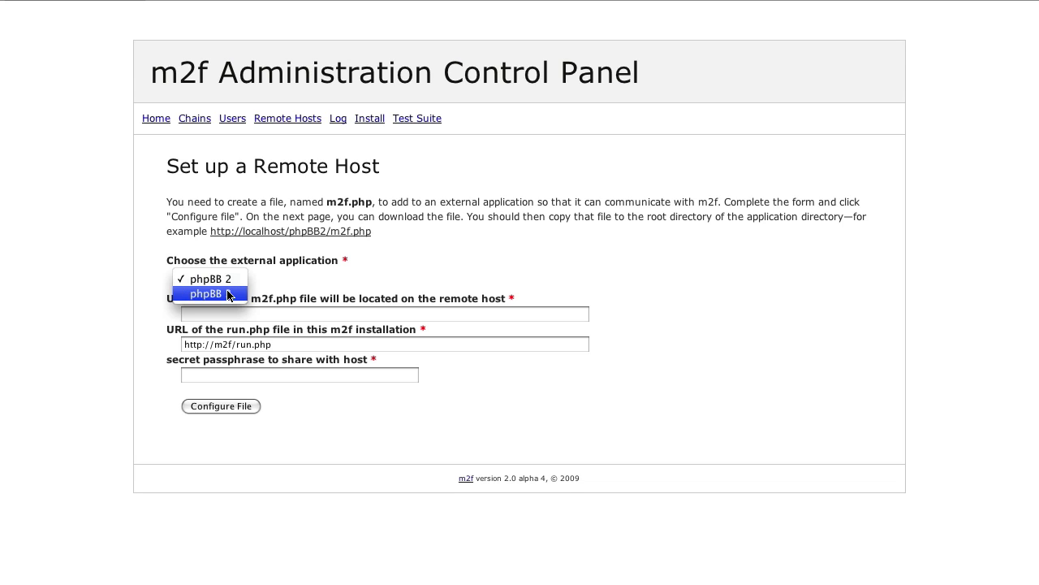
click(228, 294)
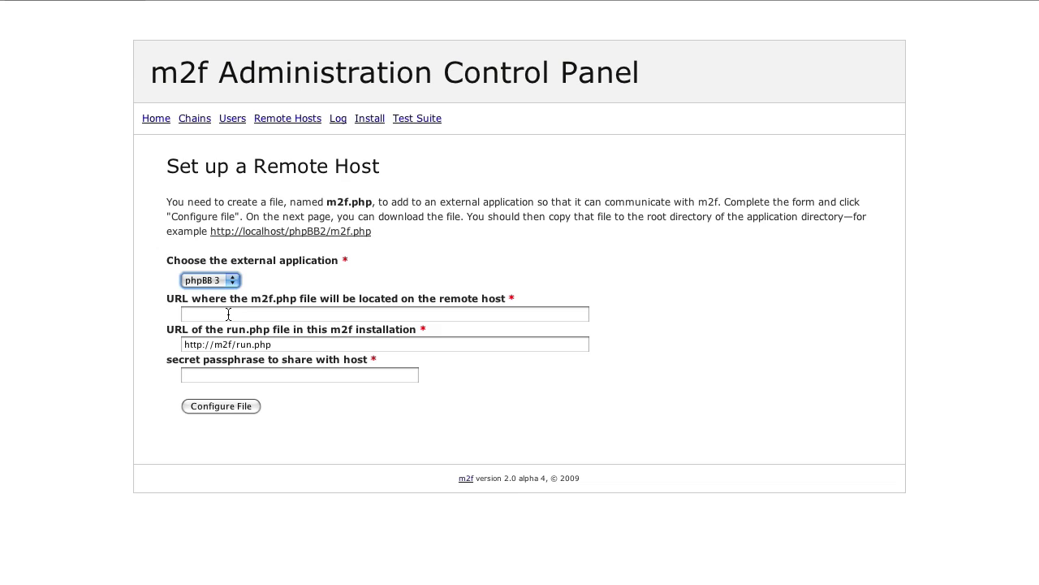
click(228, 315)
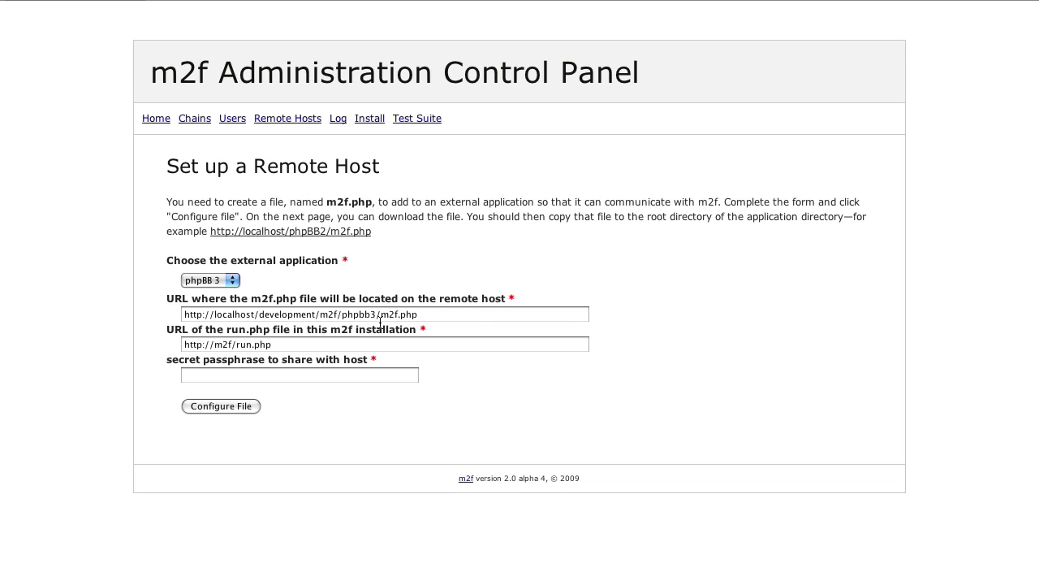
drag(380, 316, 173, 322)
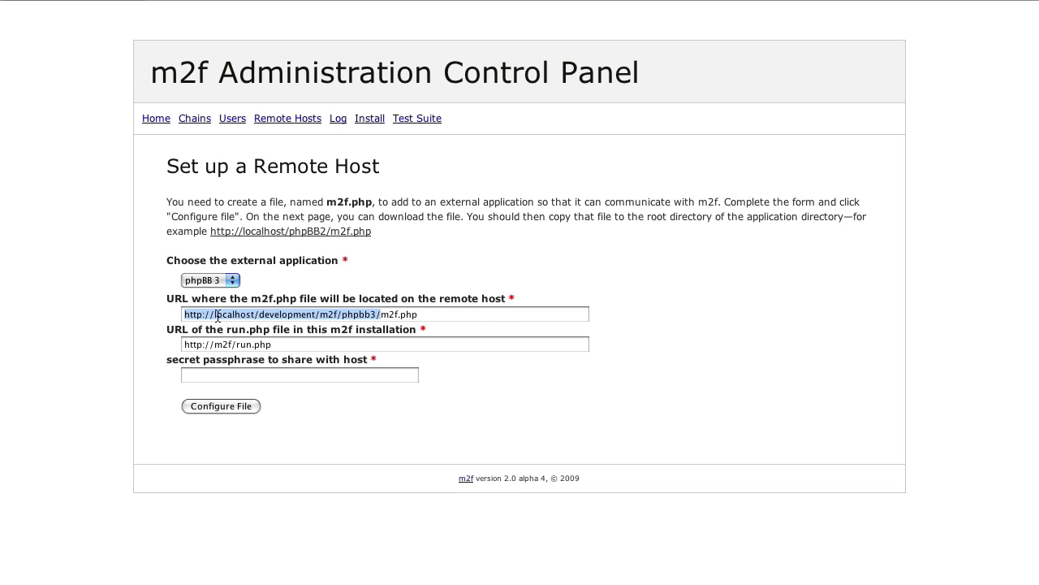
click(380, 315)
drag(381, 314, 474, 321)
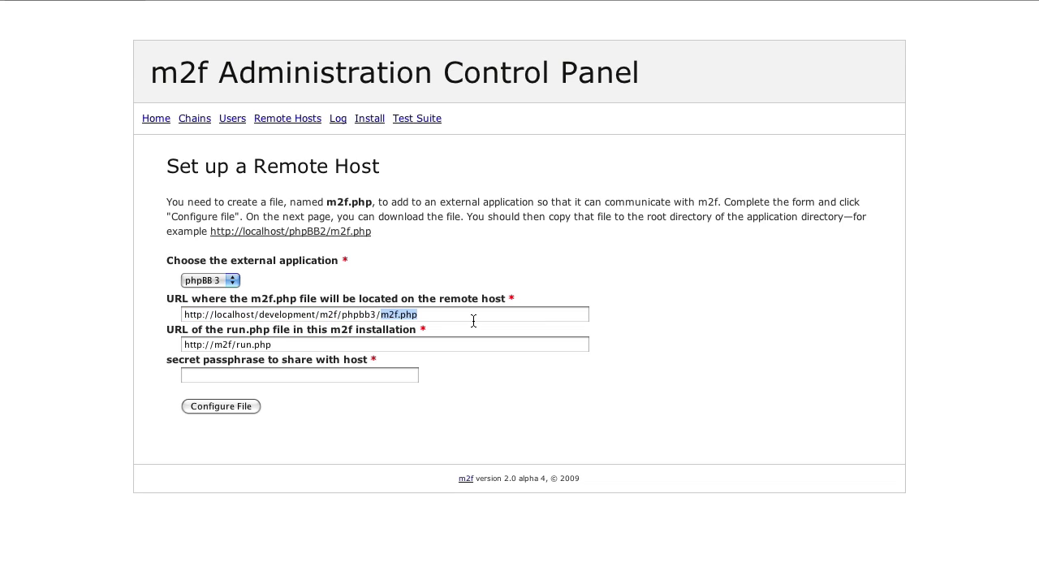
click(458, 262)
drag(286, 341, 162, 341)
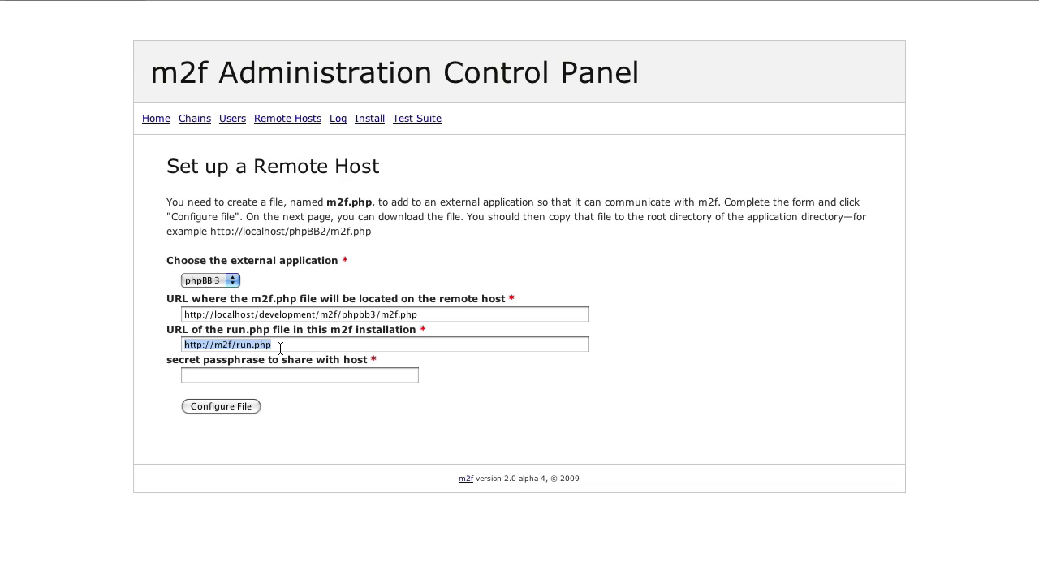
drag(281, 347, 238, 346)
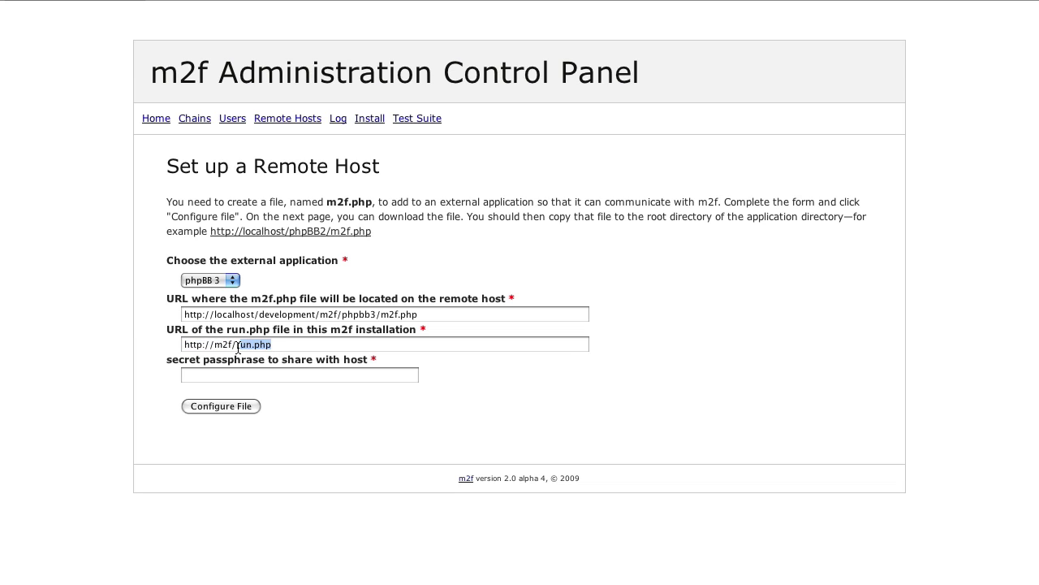
click(315, 344)
click(290, 376)
text(my secret pass)
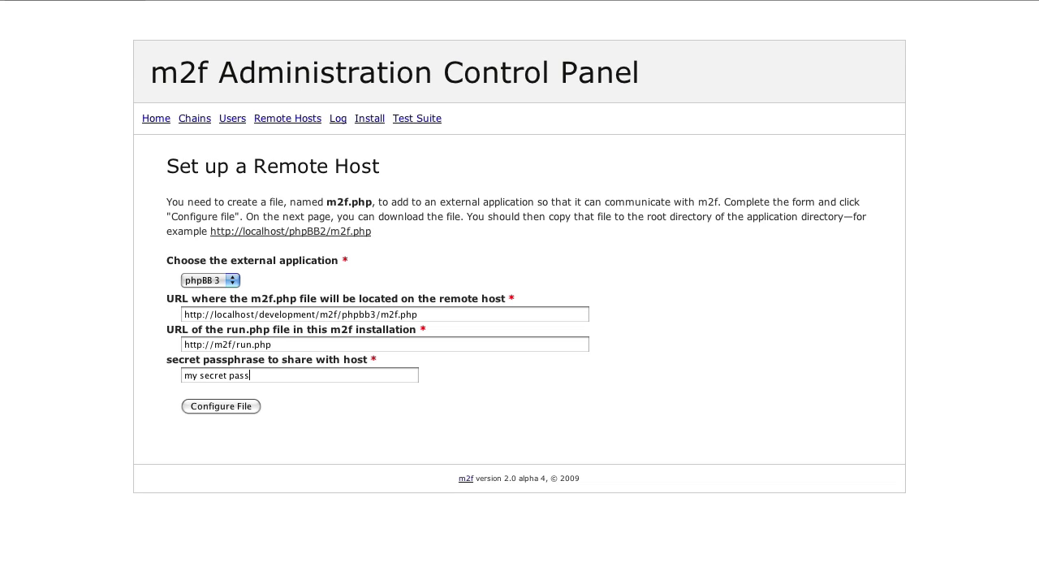
text(word – 12345 !!!)
Generate the configured m2f.php connector file and download it
click(217, 406)
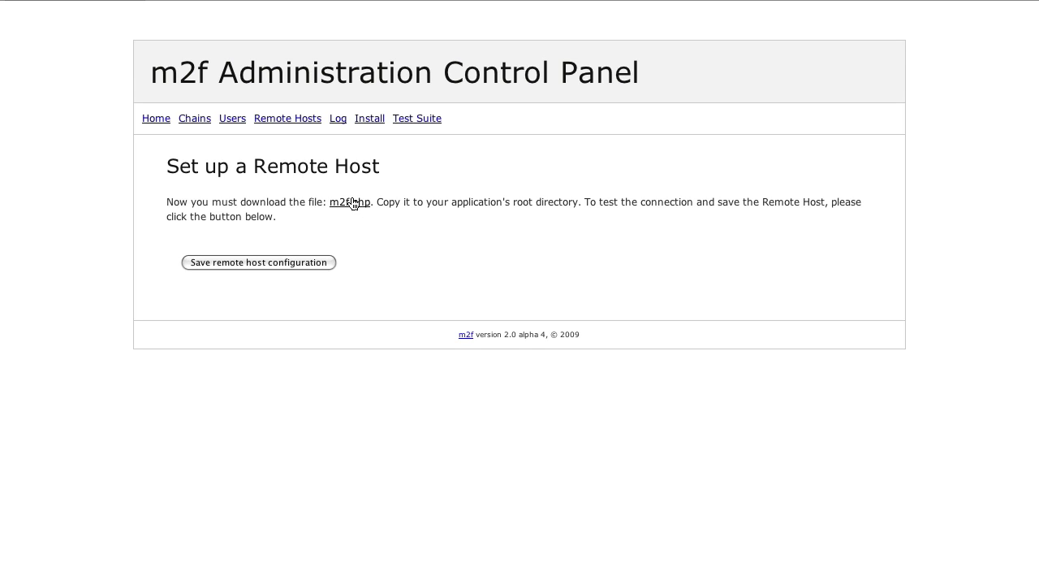
click(353, 203)
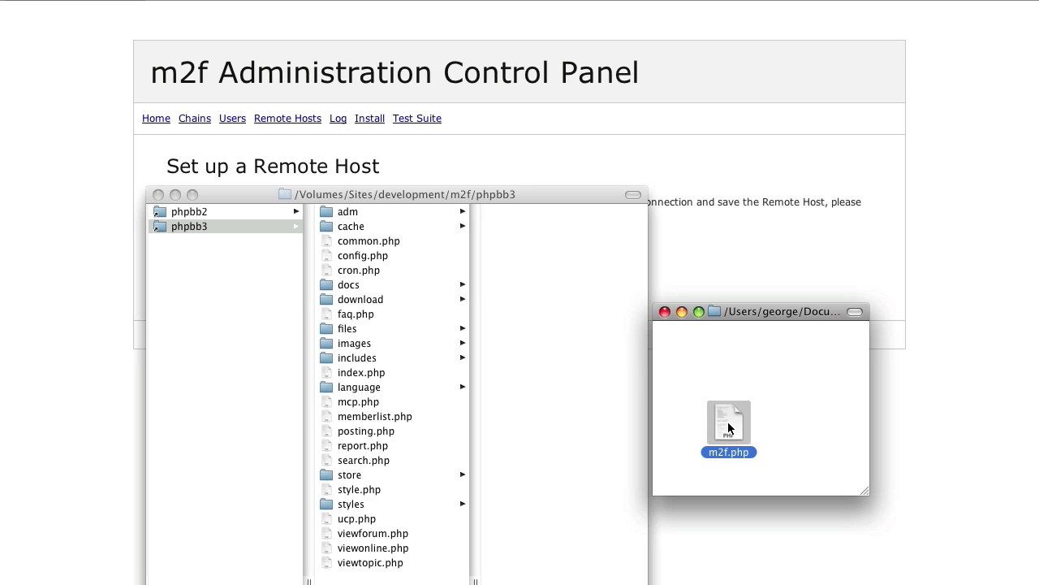
Copy the downloaded m2f.php into the phpbb3 site folder and return to the control panel
drag(729, 429, 436, 418)
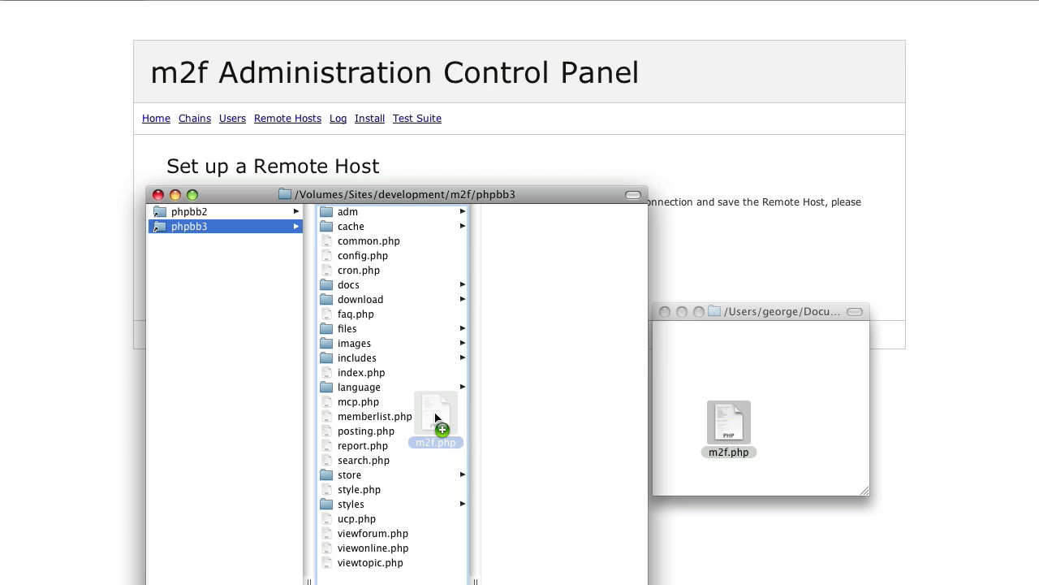
drag(435, 417, 436, 417)
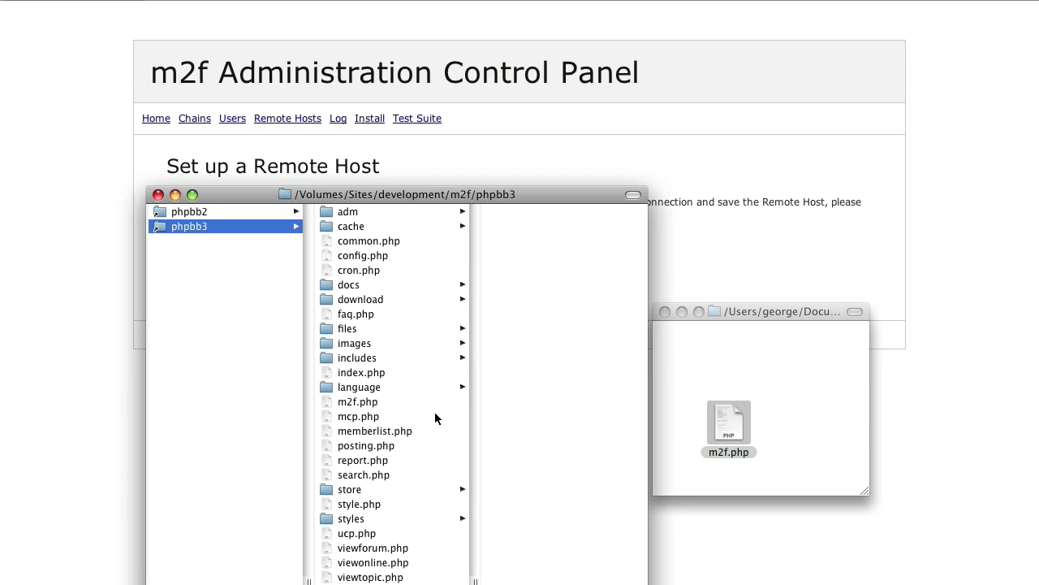
click(349, 403)
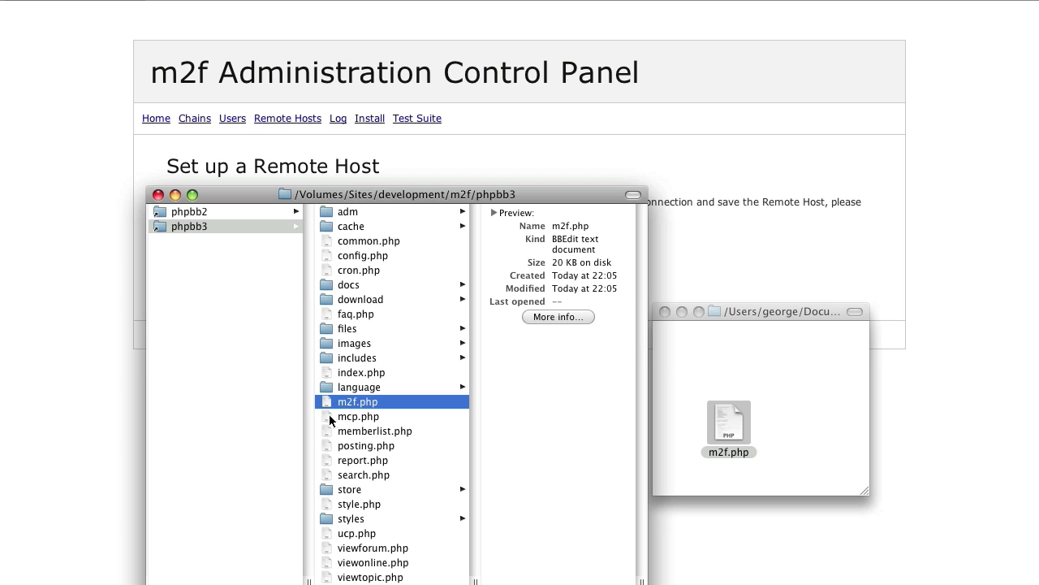
click(69, 358)
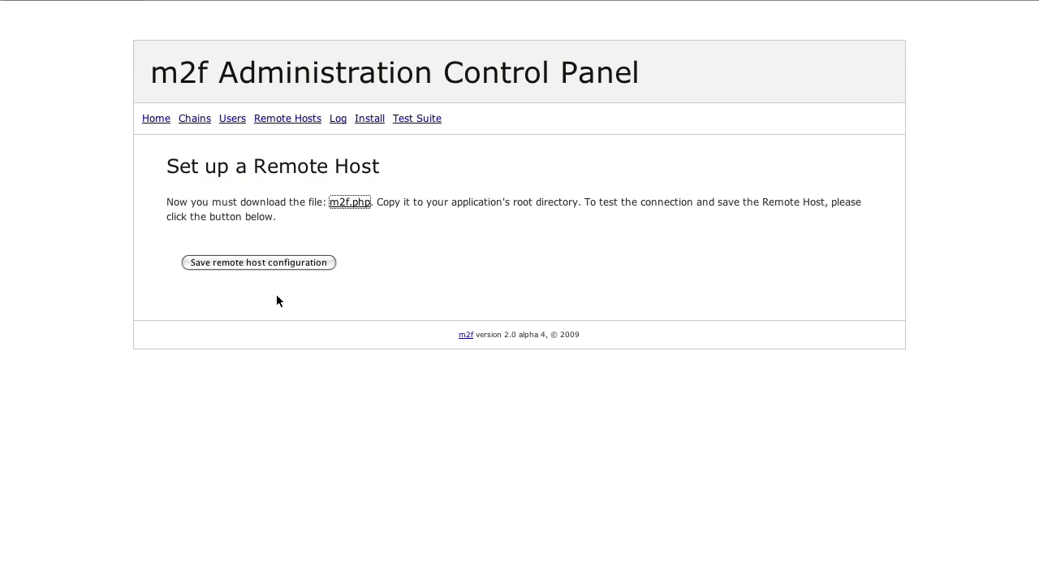
Save the phpBB 3 remote host and confirm it is listed under Remote Hosts
click(265, 262)
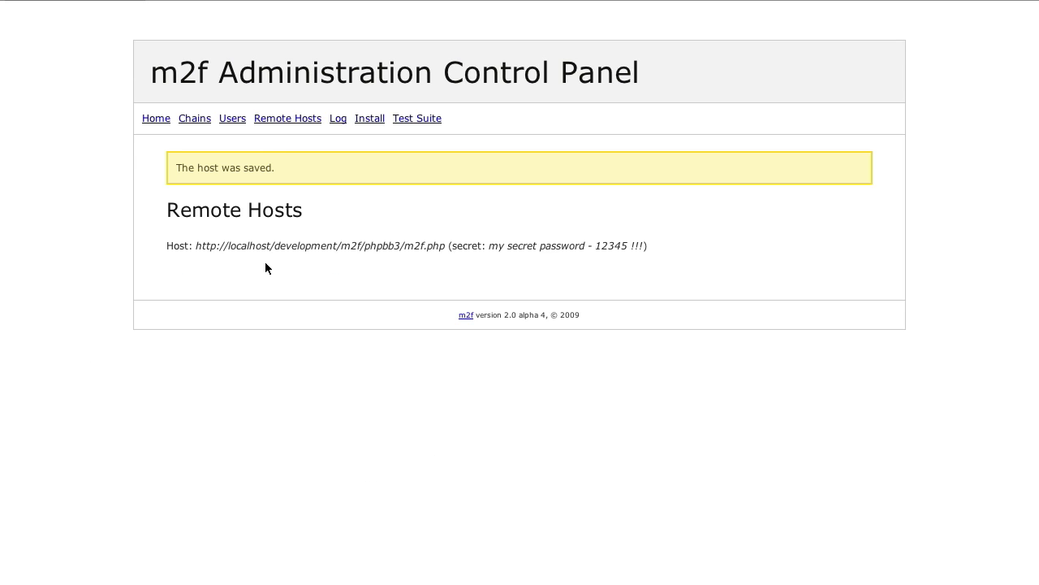
click(286, 122)
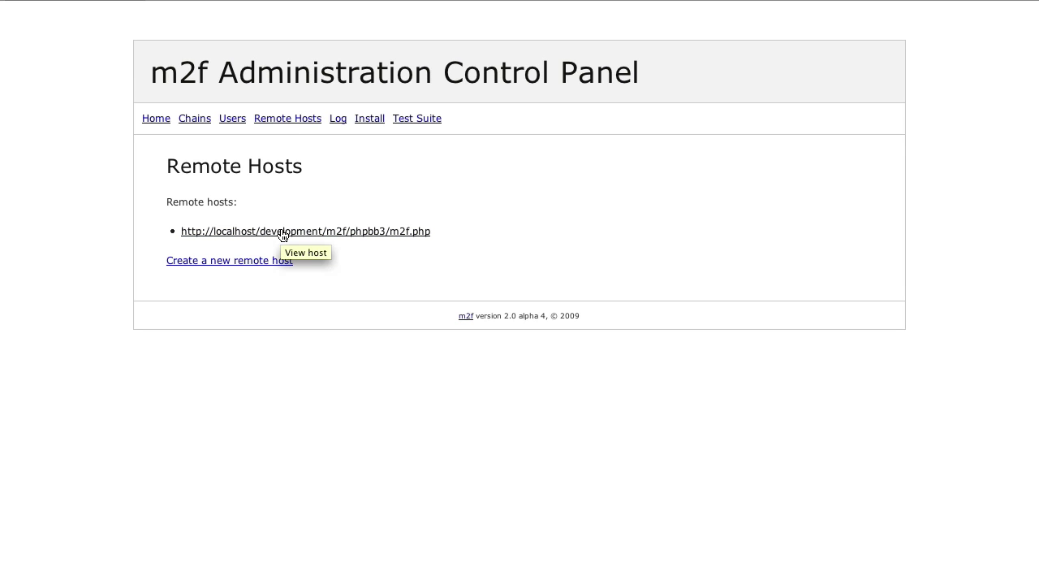
click(383, 233)
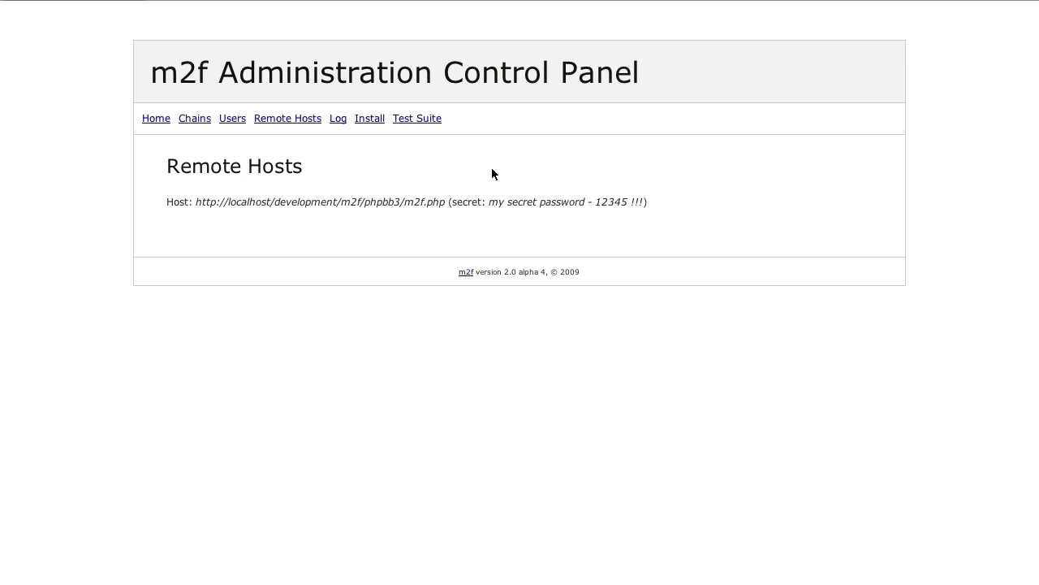
click(195, 121)
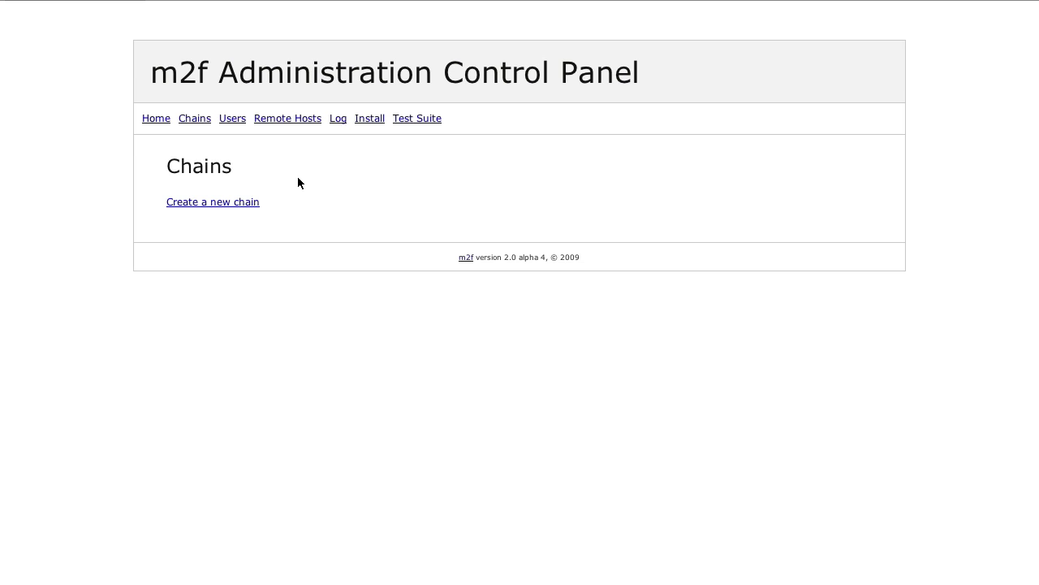
Create and save a new chain named 'mbox -> phpBB 3'
click(227, 210)
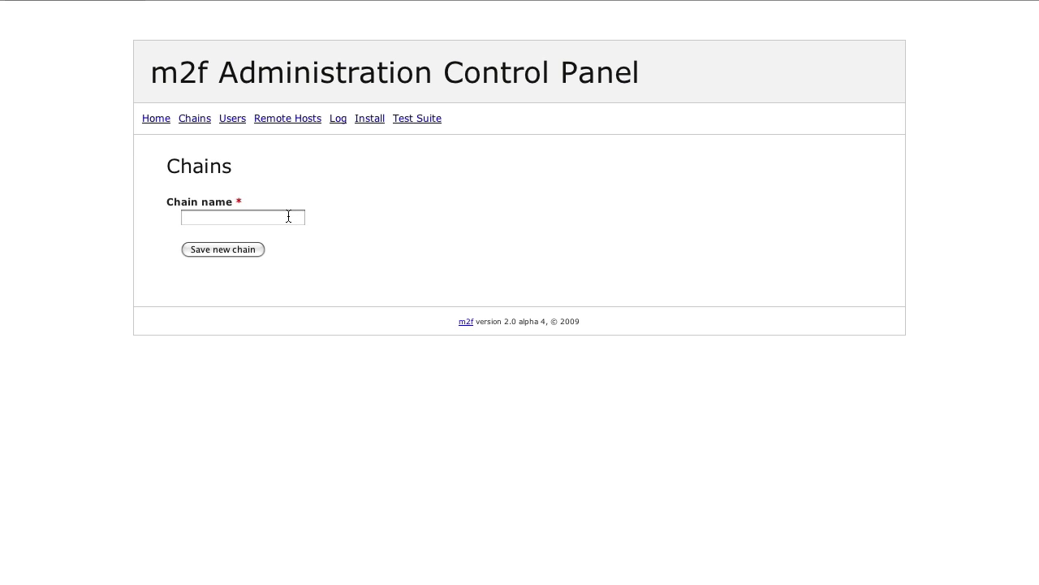
text(mbox -> phpBB 3)
click(233, 250)
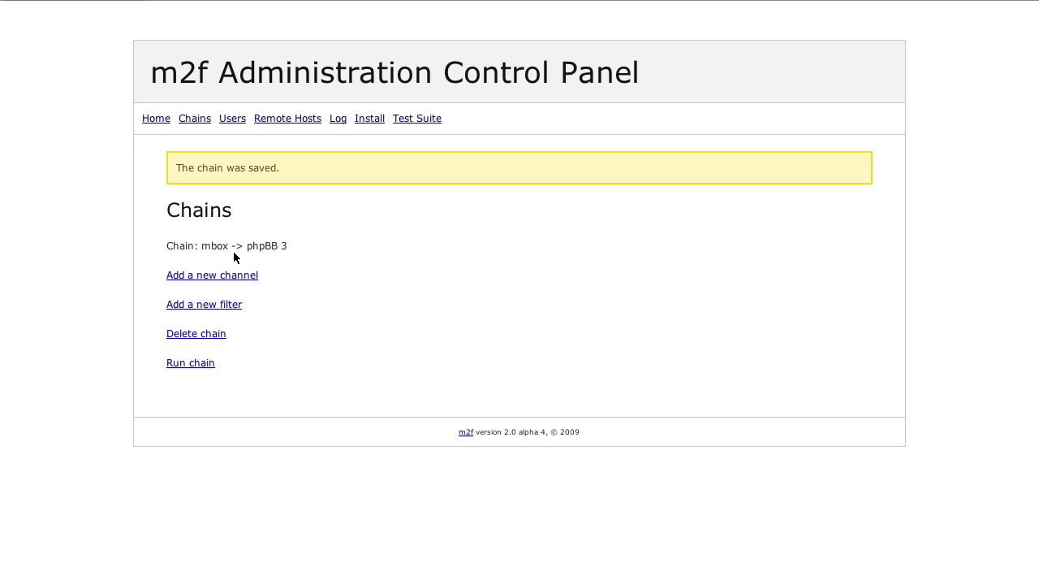
Add and save an M2f_Module_Channel_Email_Import_Mbox channel with filePath ./mbox
click(228, 276)
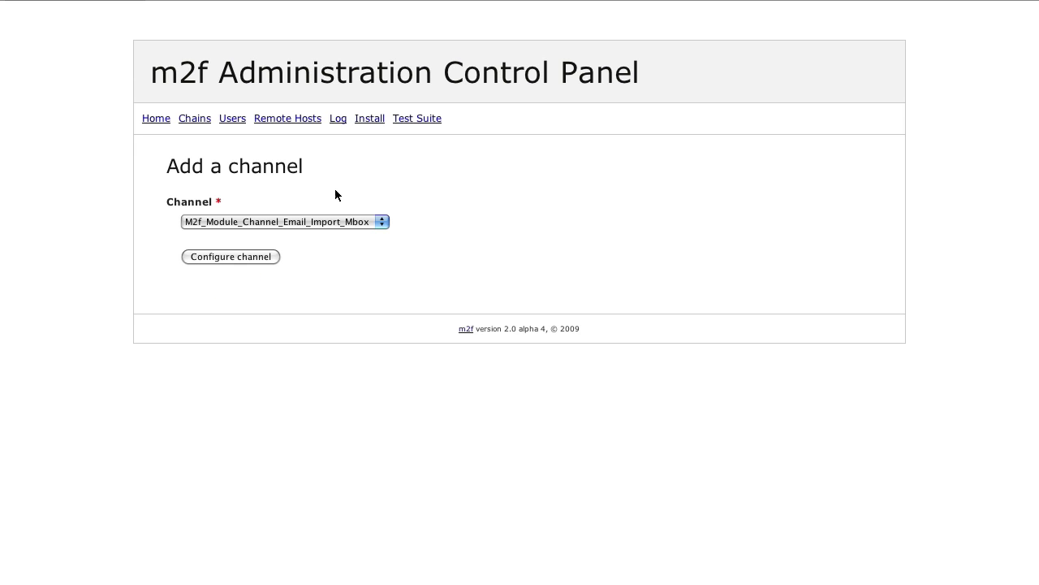
click(332, 222)
click(331, 221)
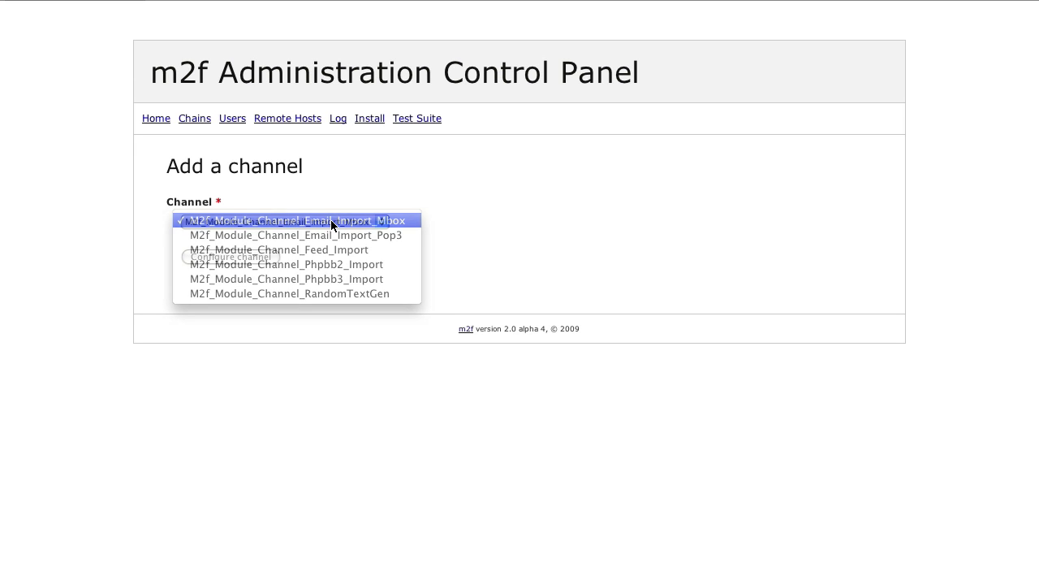
click(243, 260)
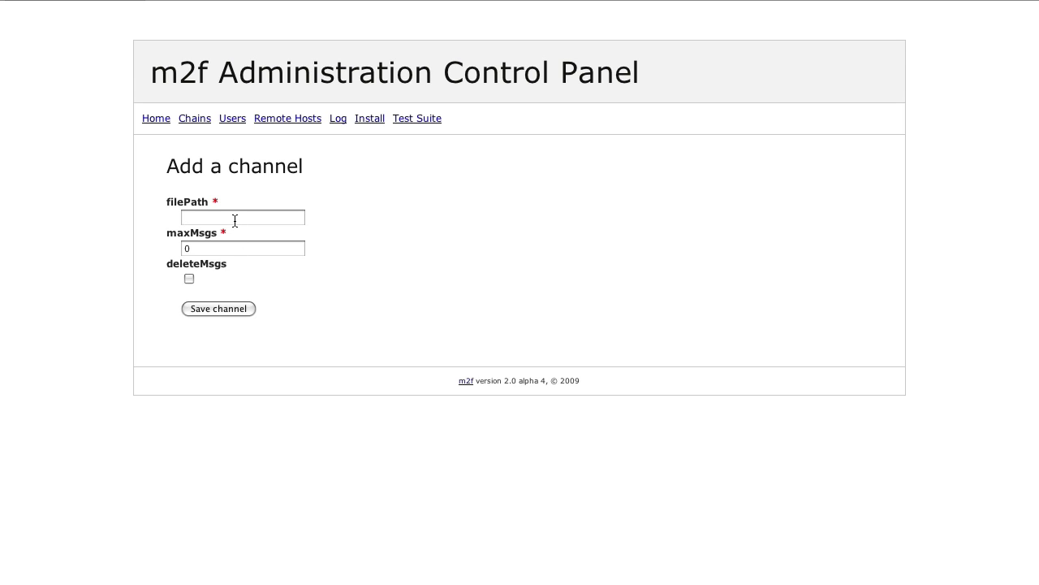
text(./mbox)
key(Tab)
click(190, 278)
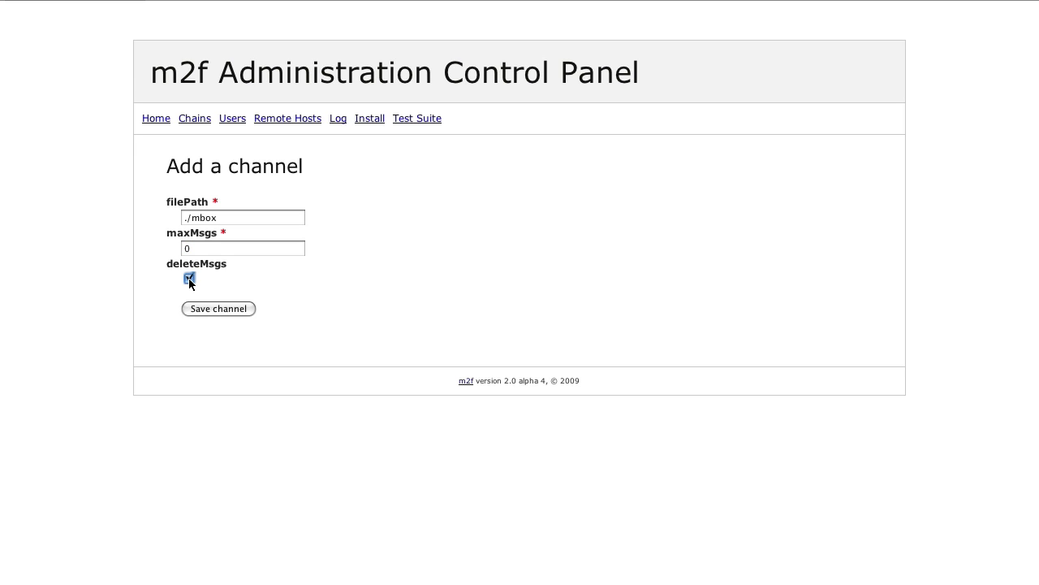
click(238, 310)
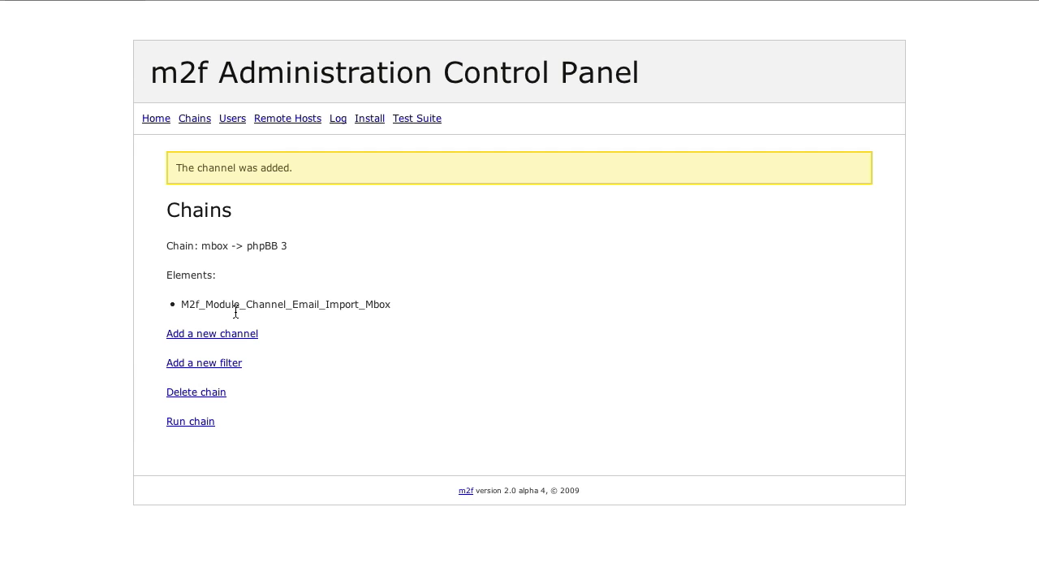
click(221, 335)
Add an M2f_Module_Channel_Phpbb3_Export channel using the existing connection URL and forumId 2
click(364, 221)
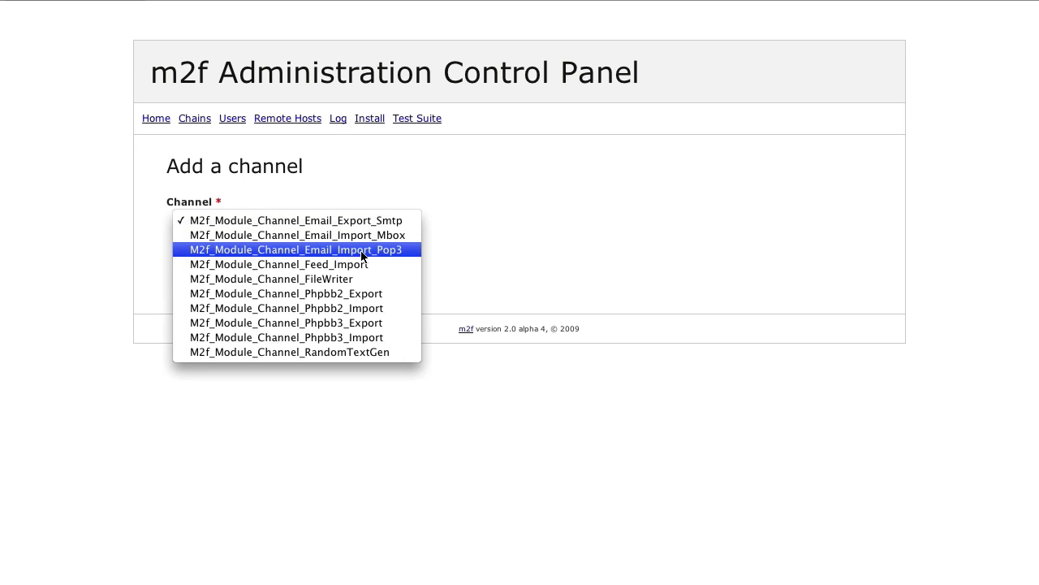
click(359, 323)
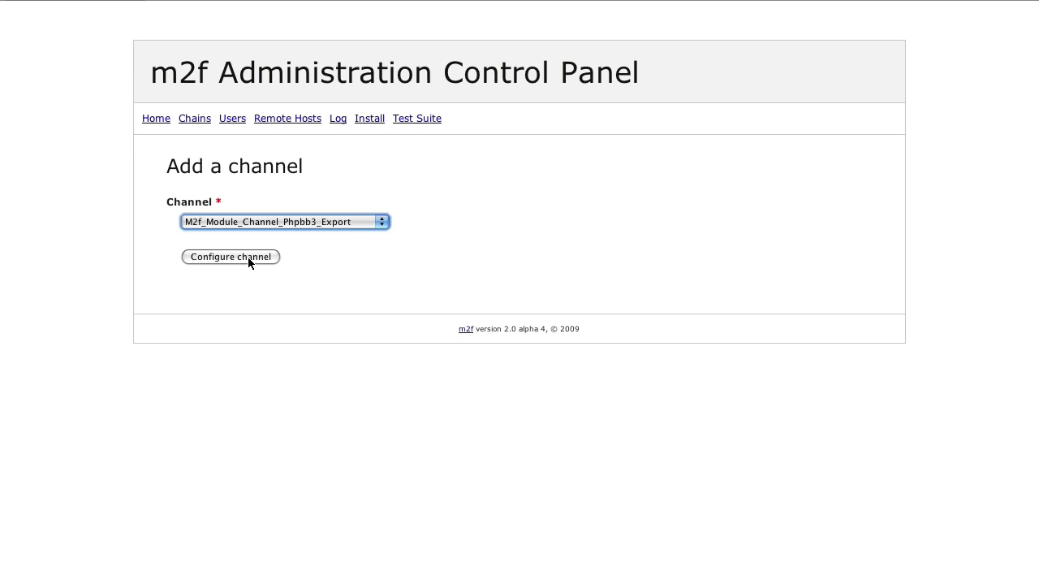
click(247, 257)
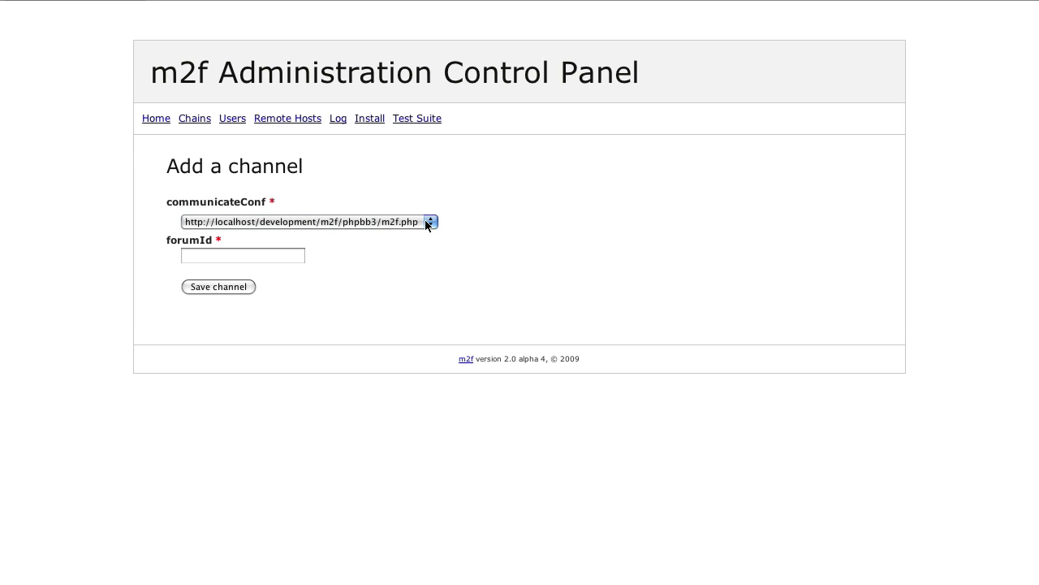
click(426, 221)
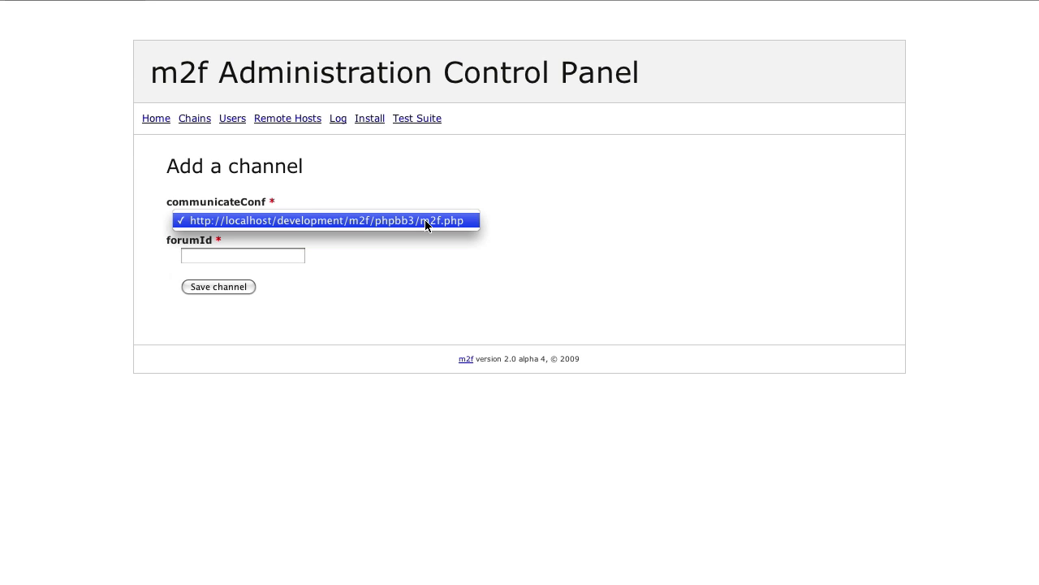
click(469, 225)
click(277, 262)
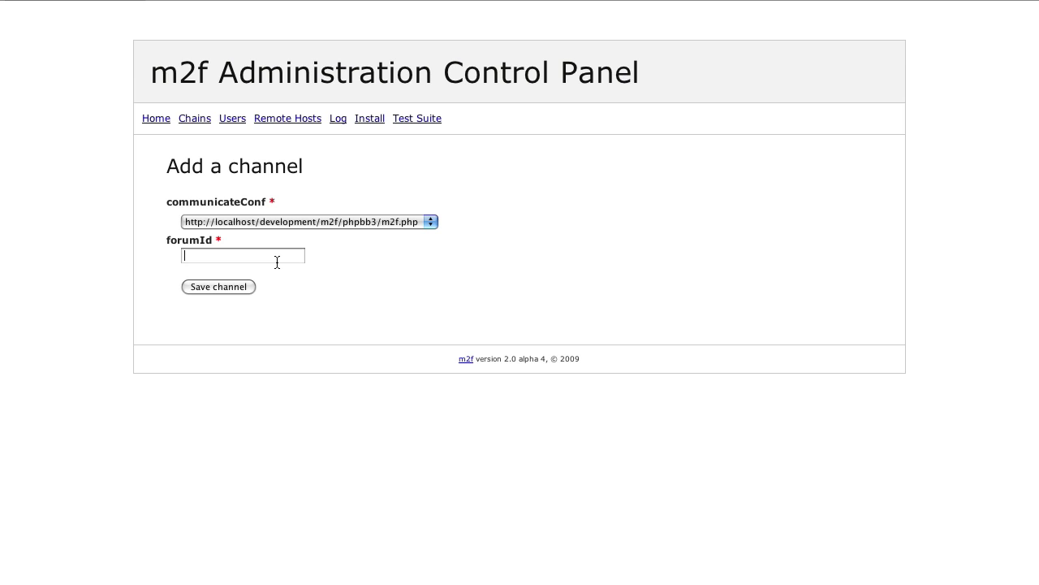
text(2)
click(219, 287)
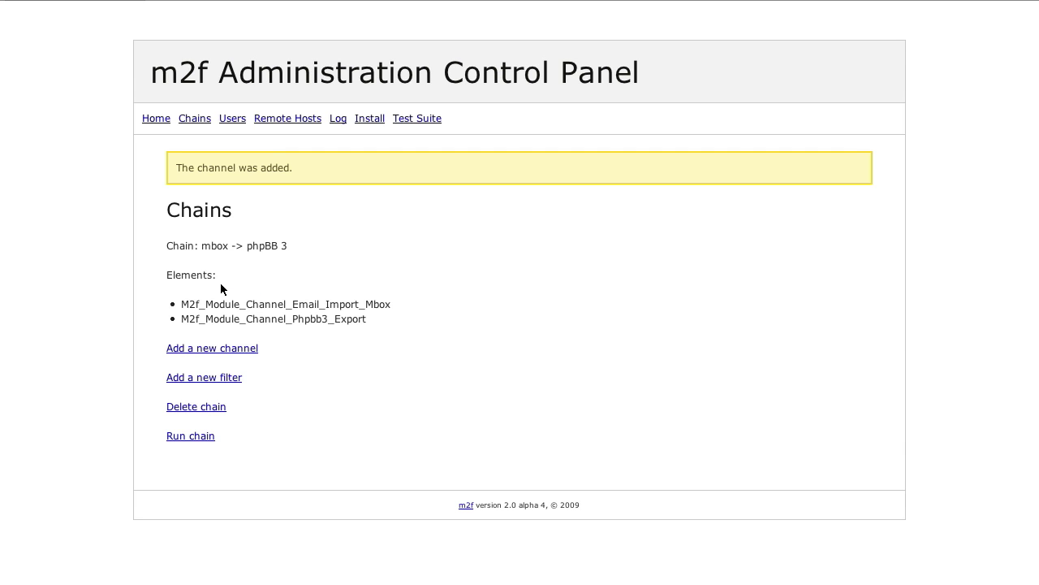
Check in phpBB that Your first forum contains no topics yet
click(227, 0)
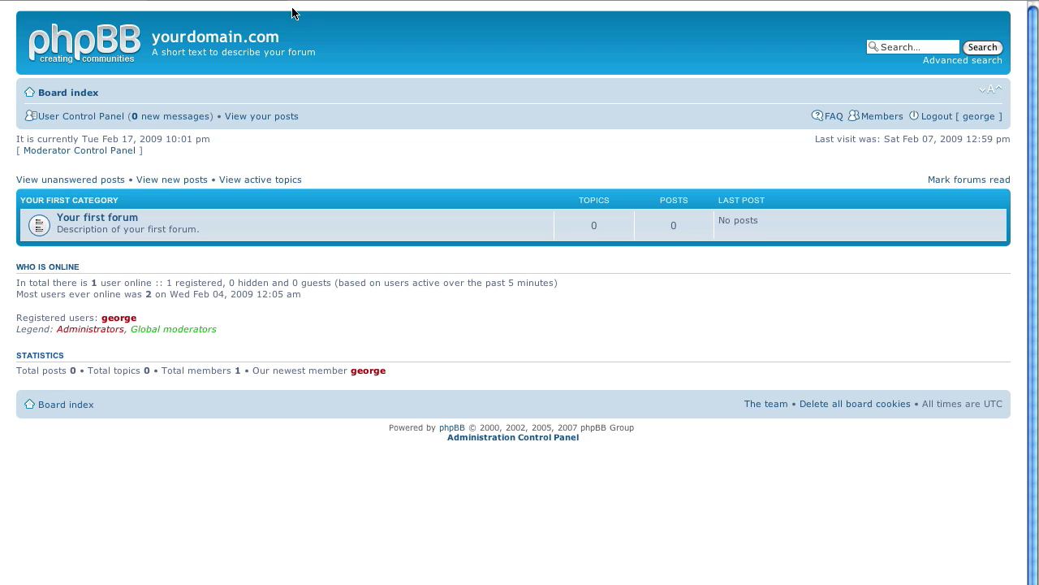
click(126, 223)
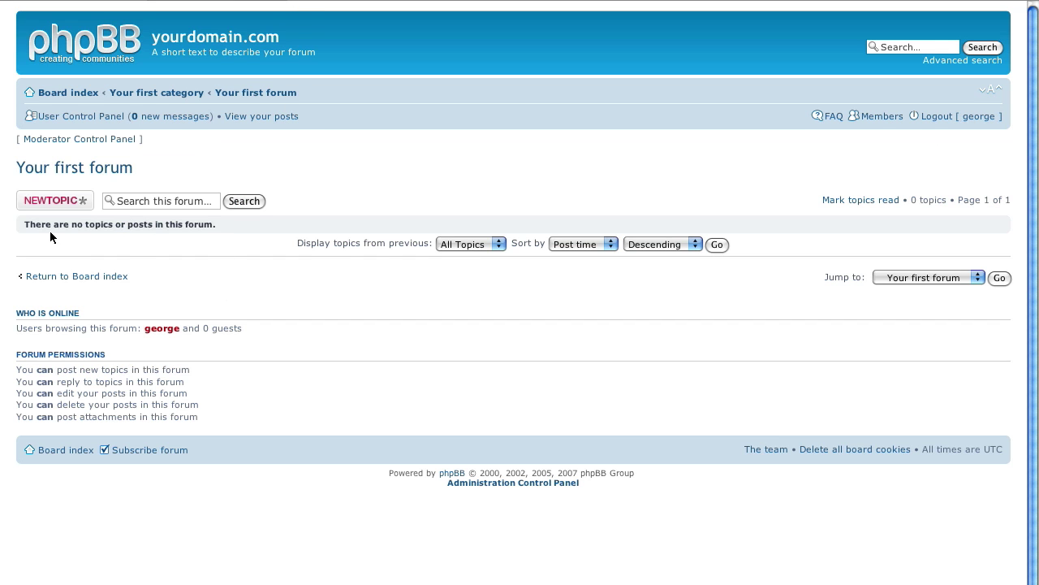
drag(24, 226, 207, 232)
click(207, 232)
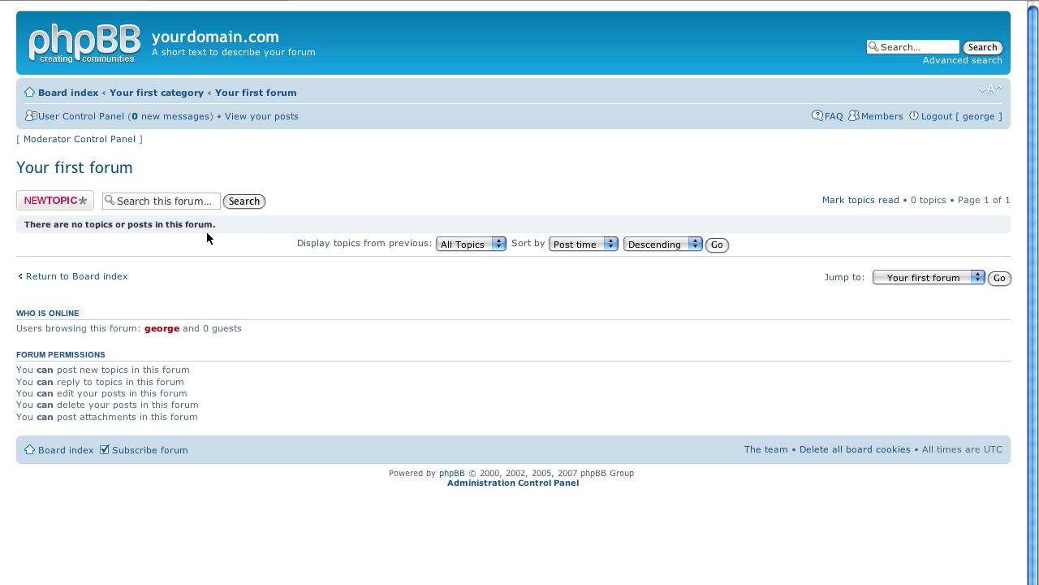
Run the mbox -> phpBB 3 chain from the control panel, then return to phpBB
click(107, 0)
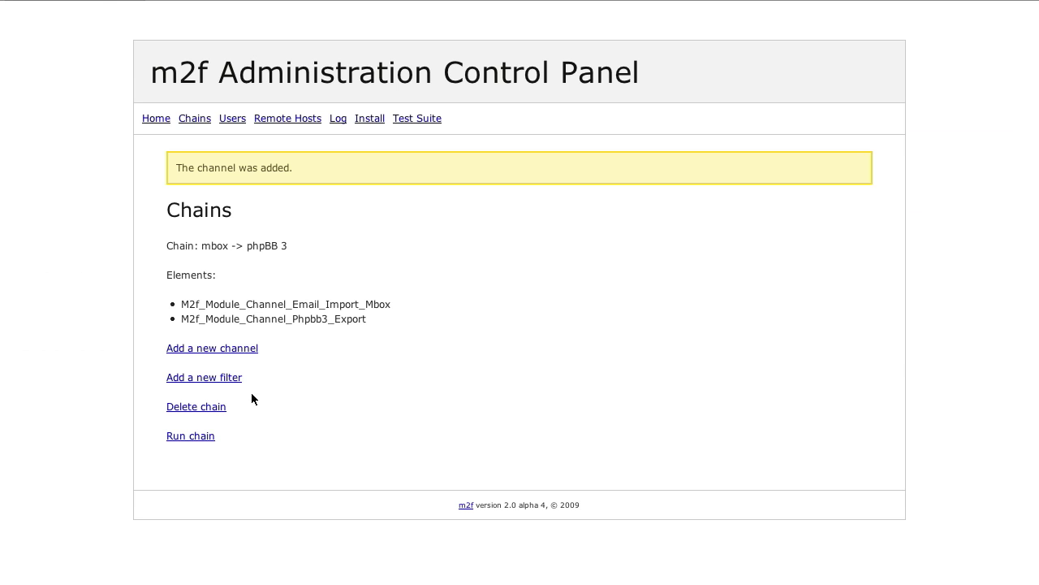
click(185, 439)
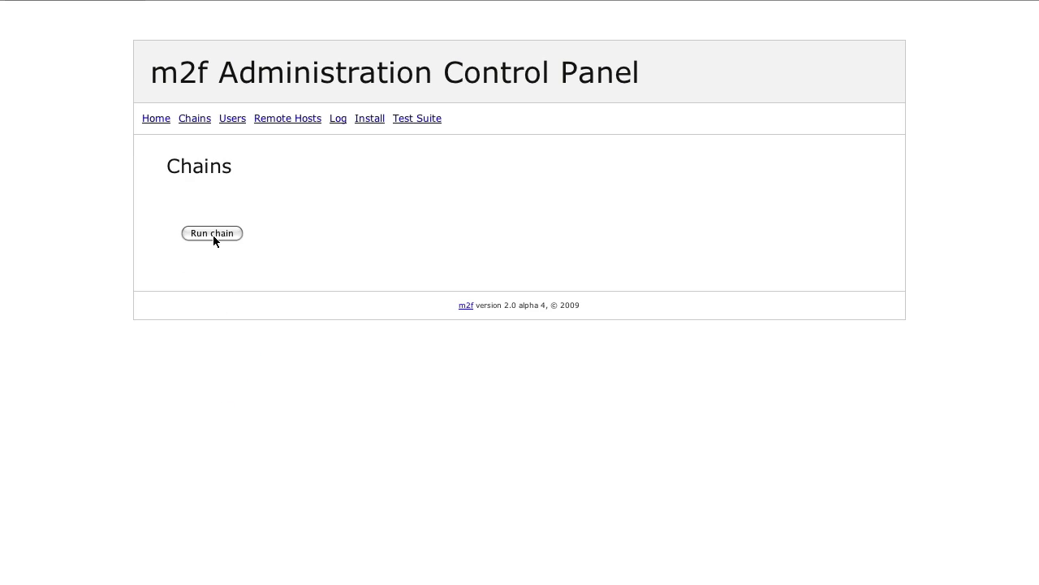
click(214, 235)
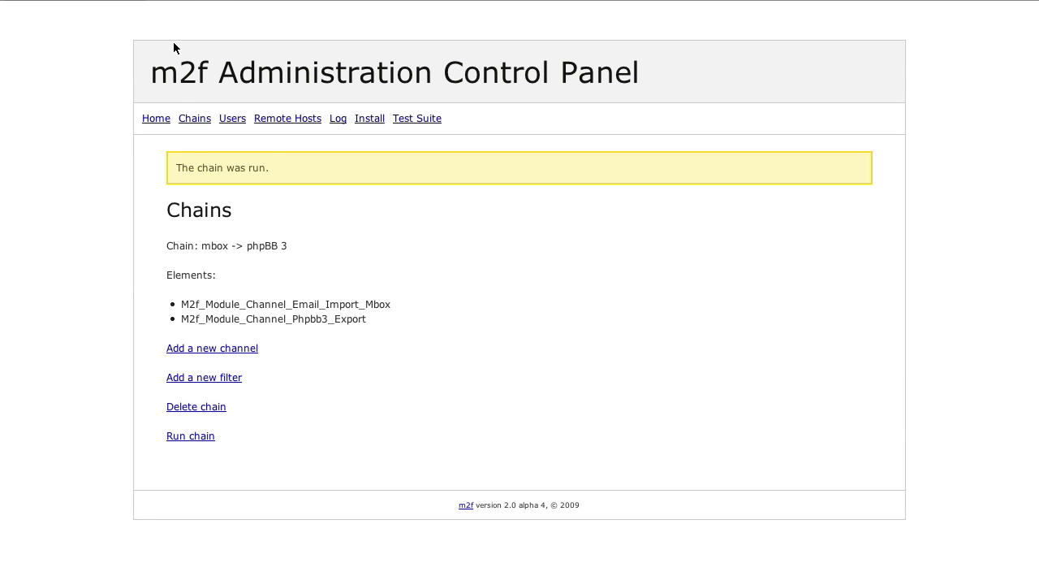
click(209, 0)
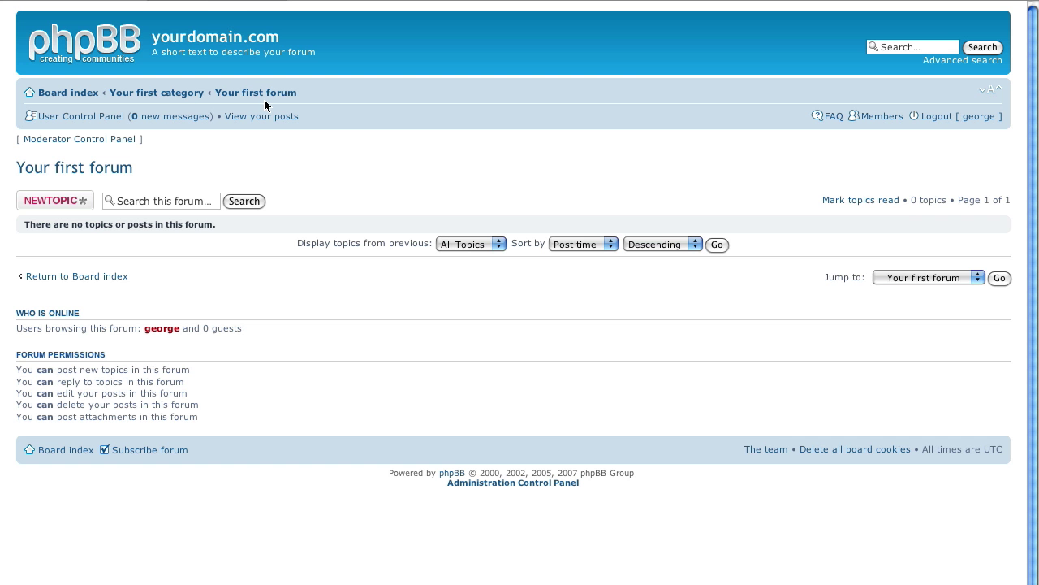
Reload the forum and open the new topic 'Test email from the mbox file'
key(super+r)
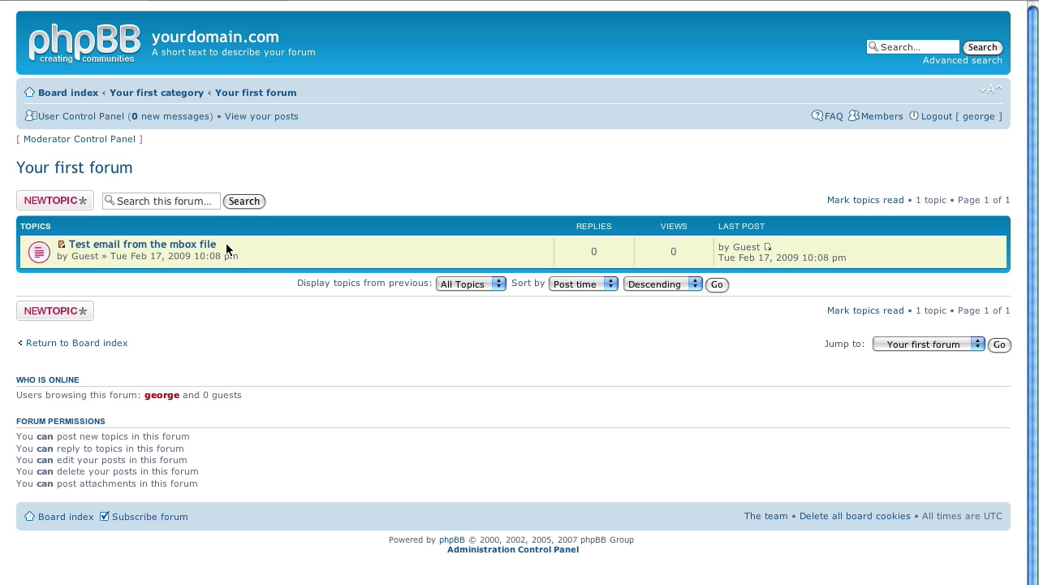
drag(227, 248, 68, 249)
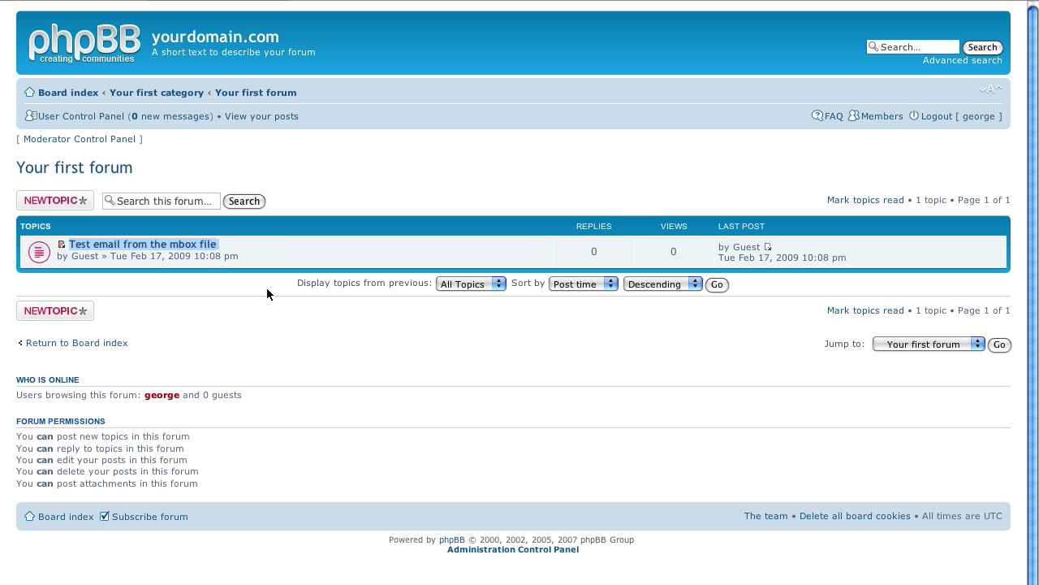
click(207, 244)
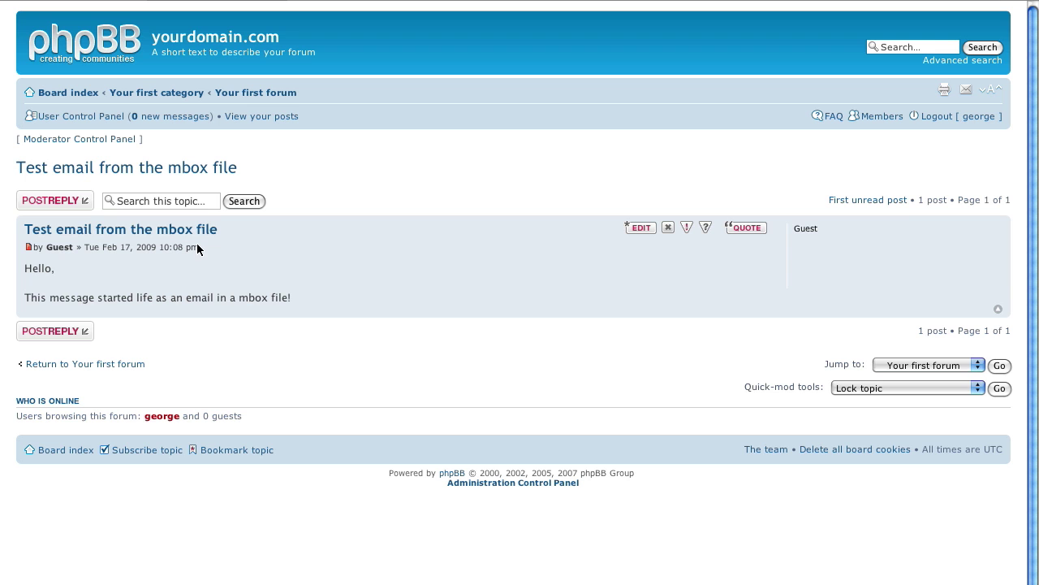
drag(315, 299, 18, 268)
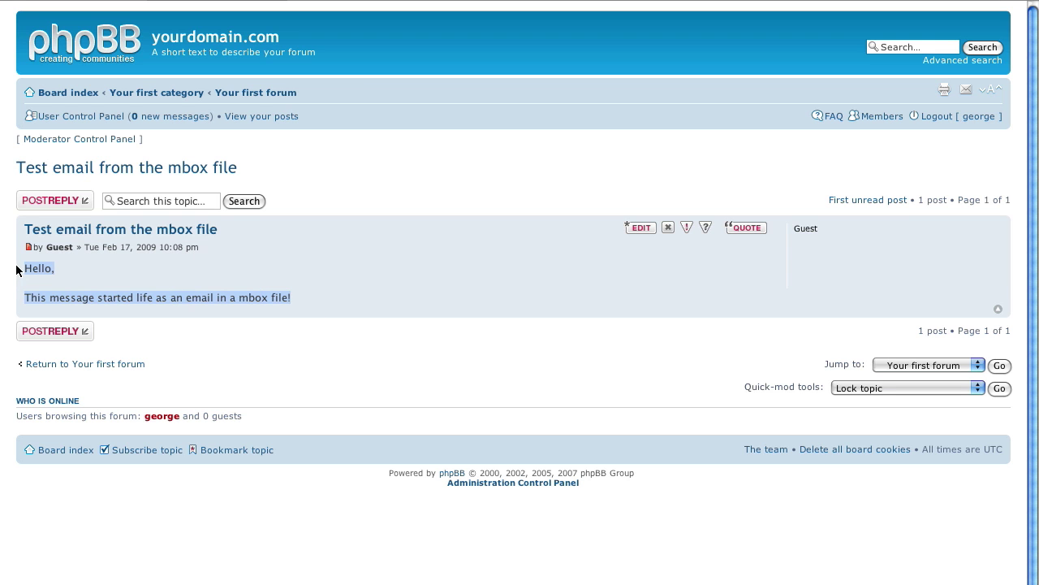